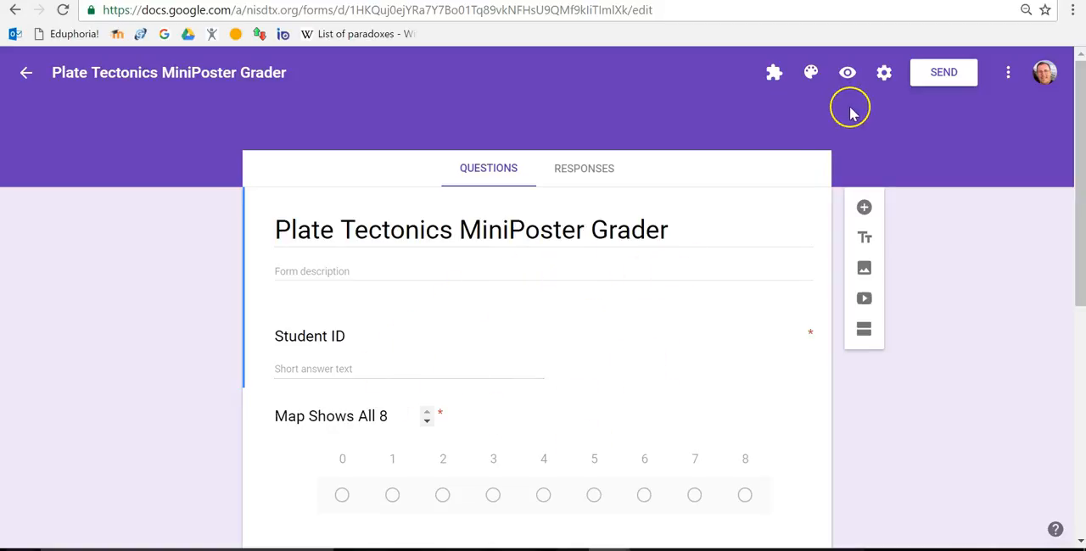
- Preview the Plate Tectonics MiniPoster Grader form and fill in the student's ID number
click(847, 74)
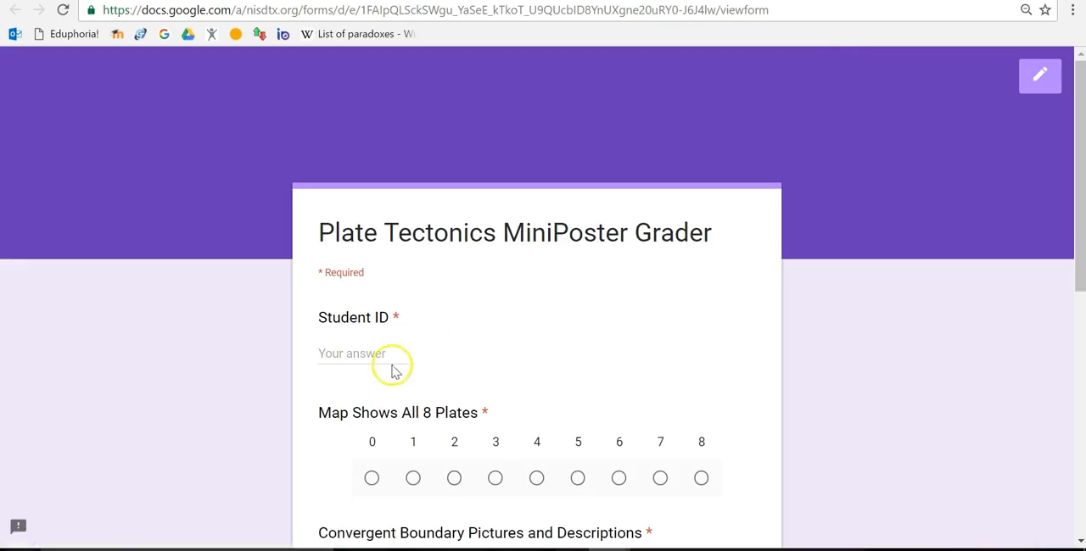
click(355, 356)
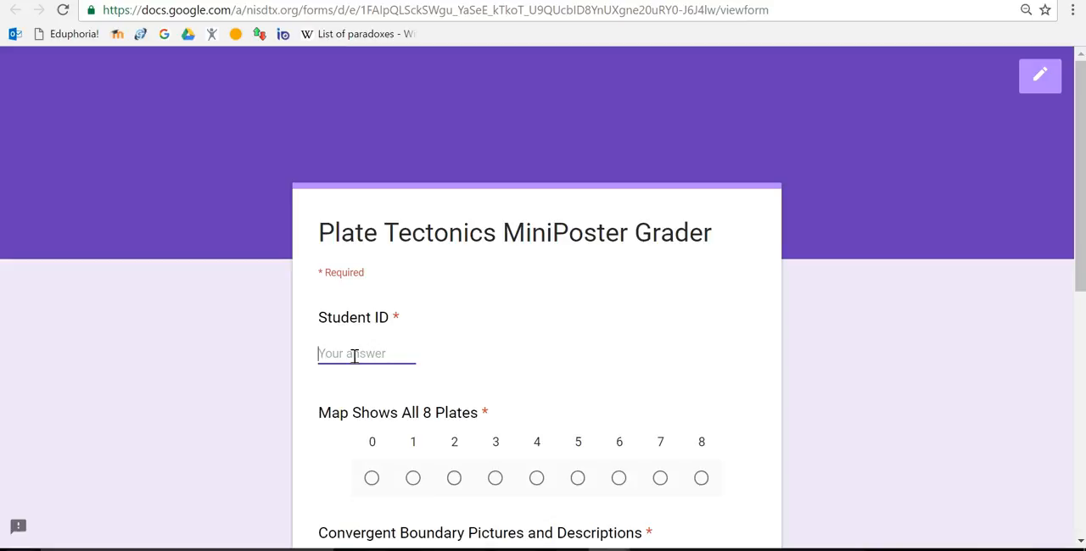
text(123456)
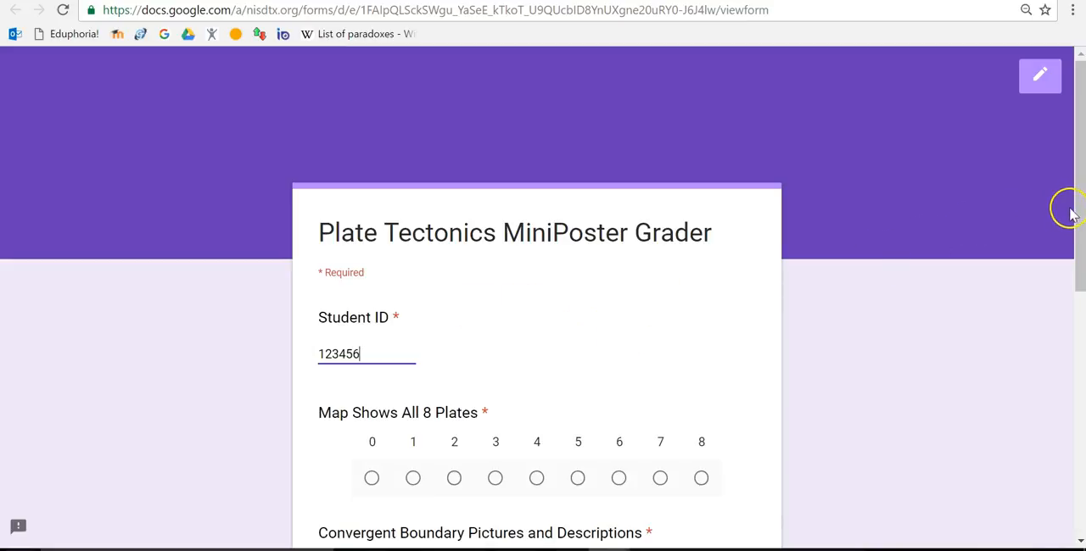
- Score the map question 8, convergent boundary 6, and divergent and transform boundaries 4 each, and submit the response
drag(1077, 202, 1077, 355)
click(702, 159)
click(687, 277)
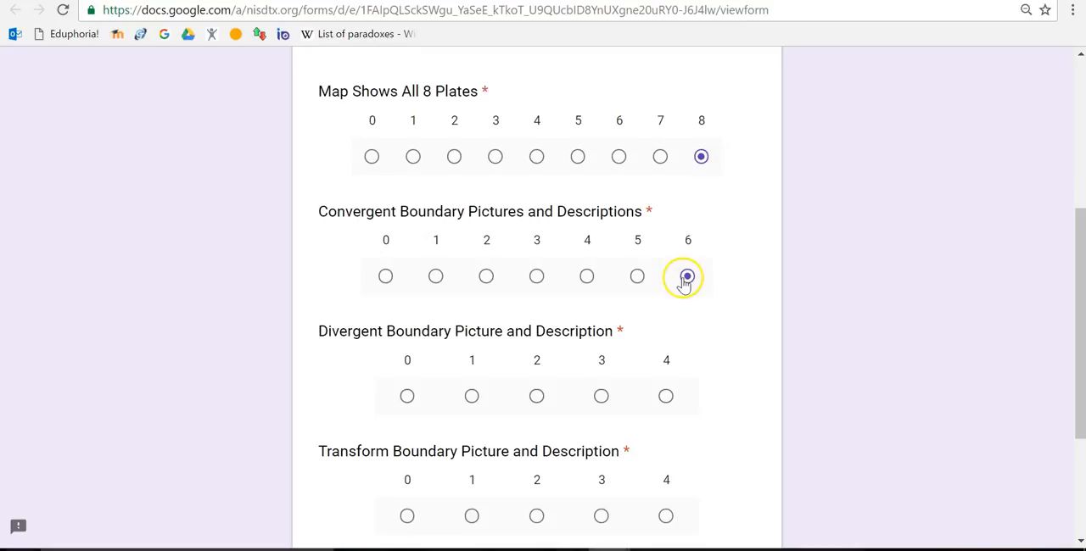
click(666, 396)
click(666, 520)
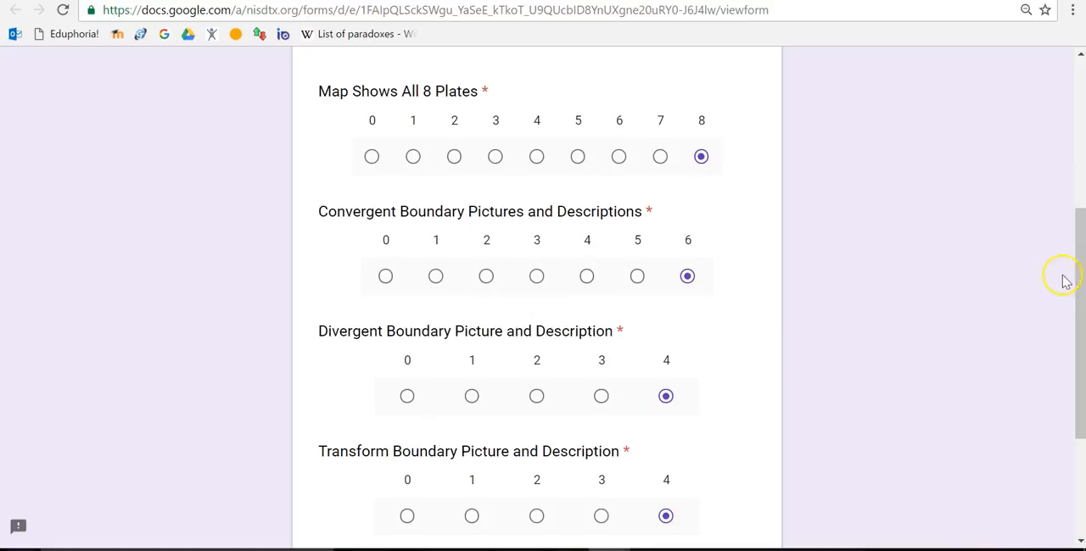
drag(1079, 272, 1069, 219)
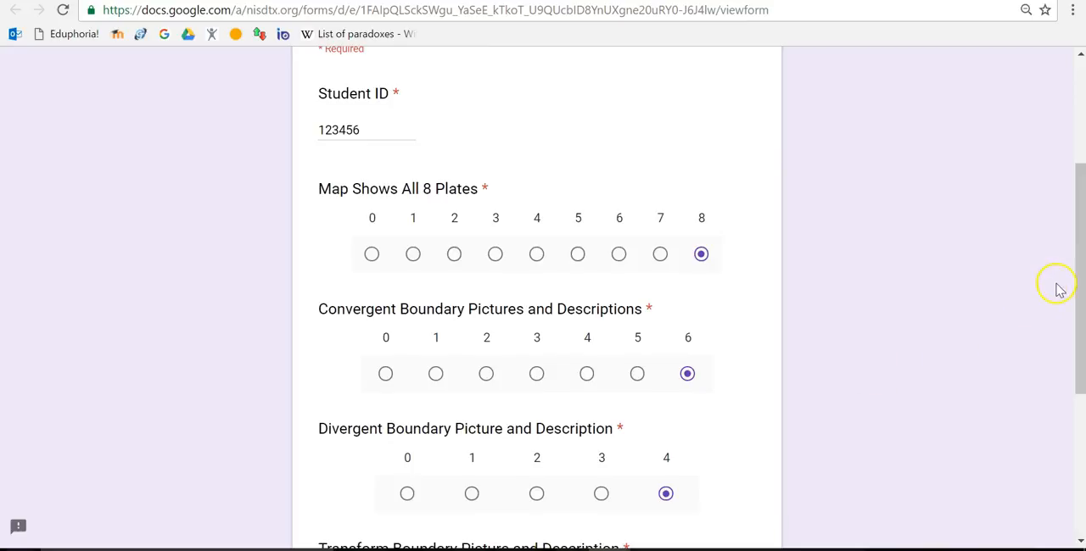
drag(1076, 279, 1078, 422)
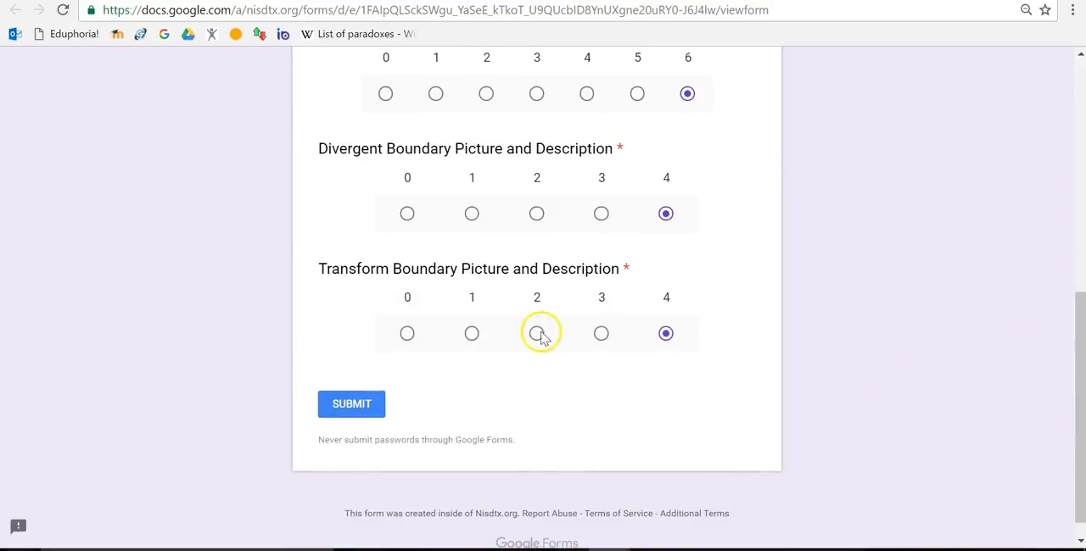
click(362, 405)
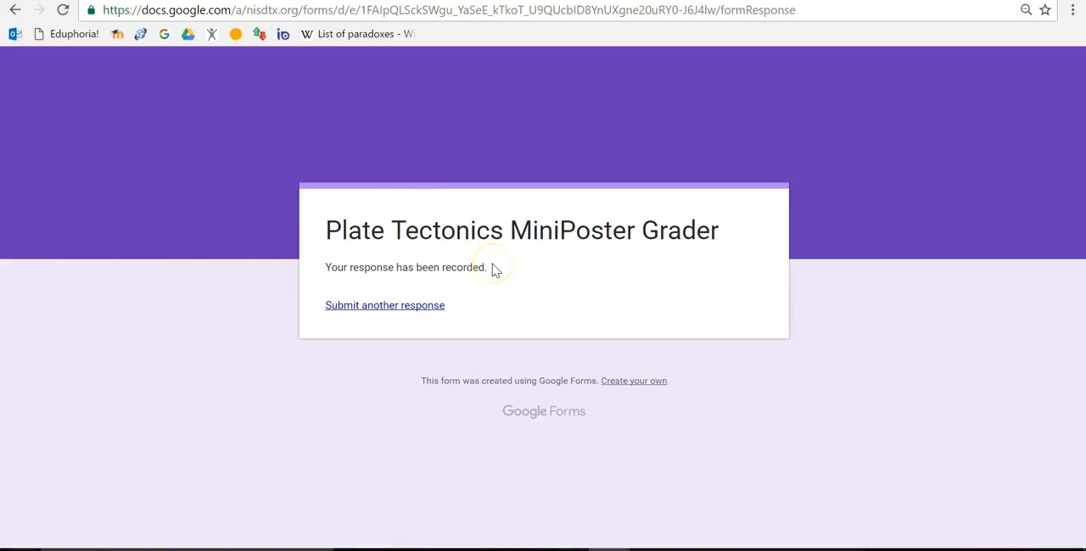
- Return from the submission confirmation to the form editor and view the summary of responses
click(348, 306)
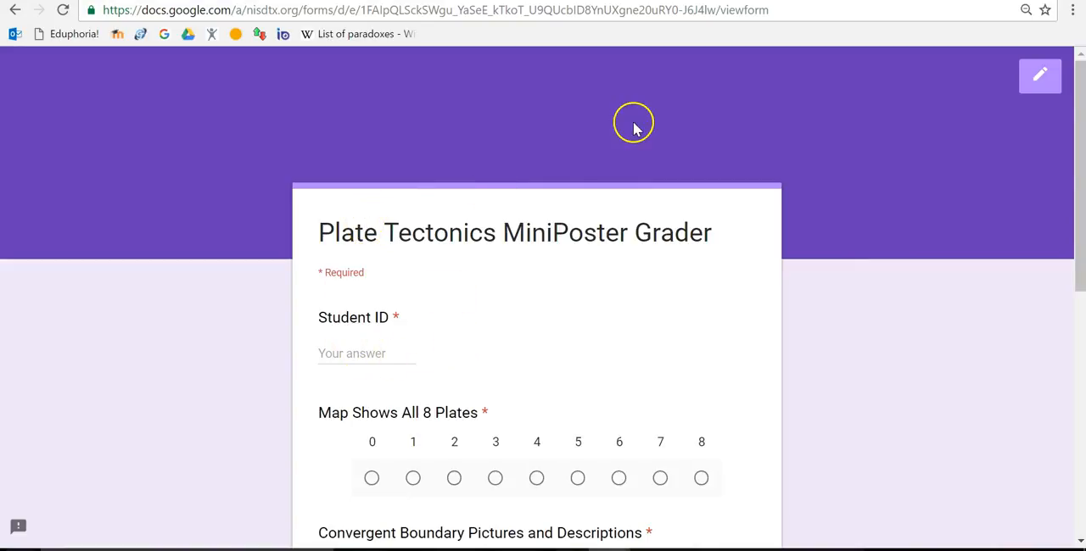
click(1041, 81)
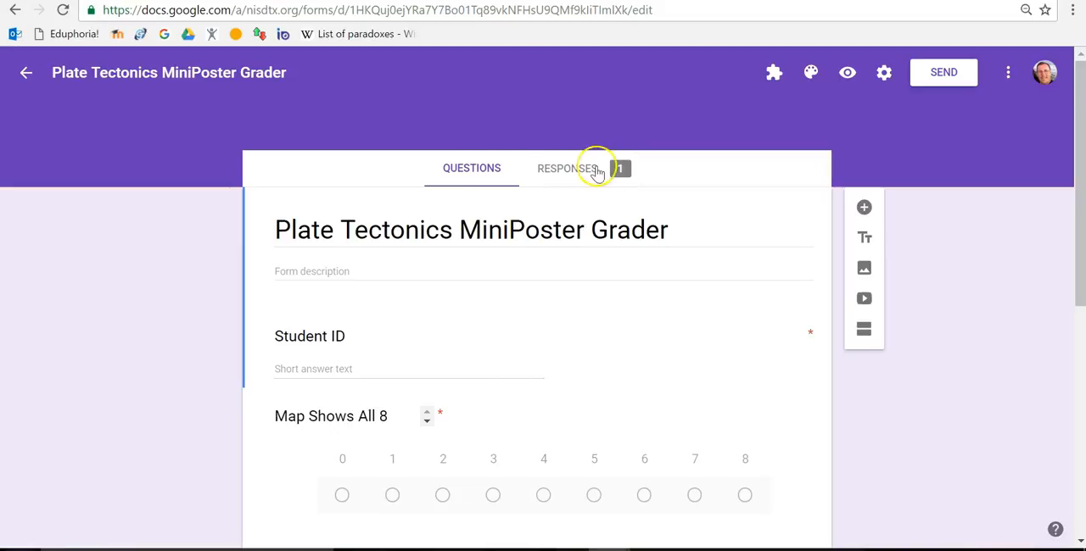
click(568, 170)
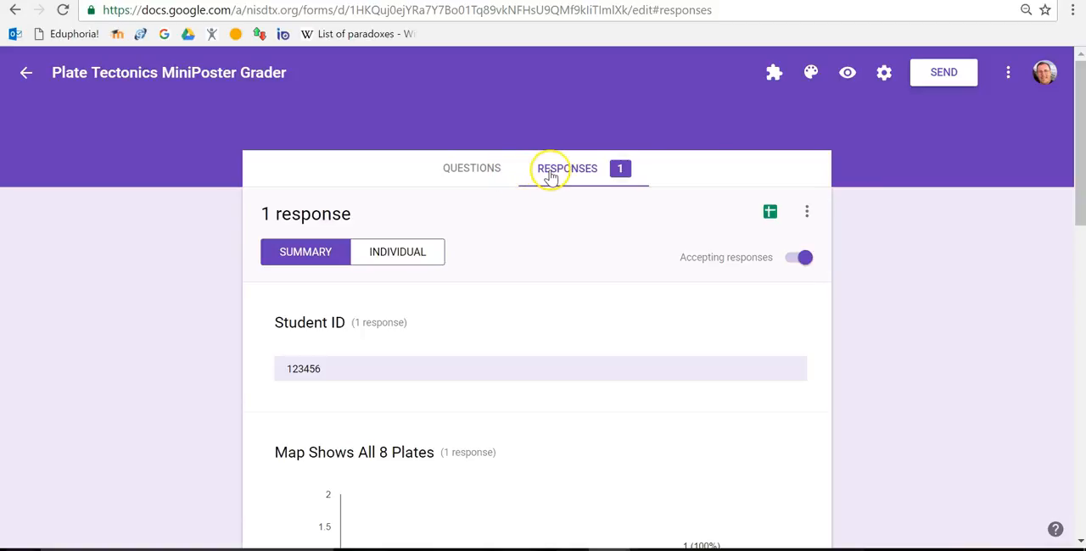
mouse_move(1074, 97)
mouse_down()
mouse_move(1079, 378)
mouse_move(1083, 94)
mouse_up()
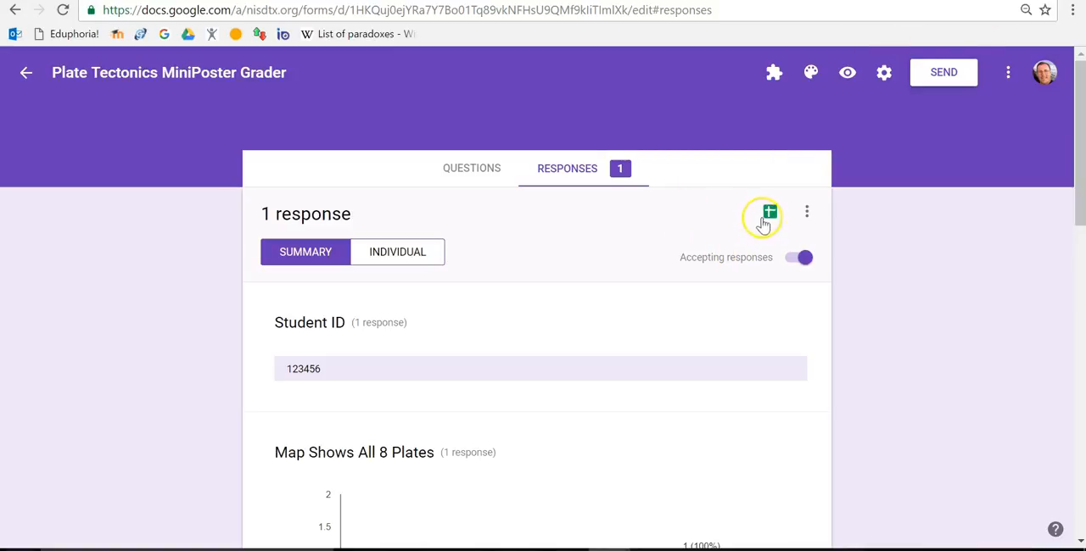
- Create a new spreadsheet as the destination for the form's responses, keeping the suggested name
click(770, 214)
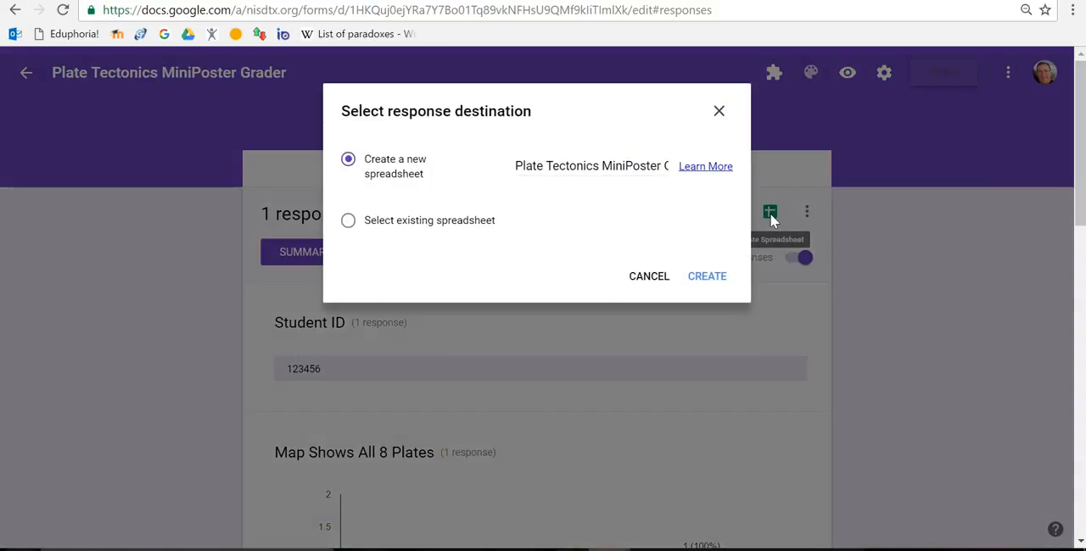
click(668, 188)
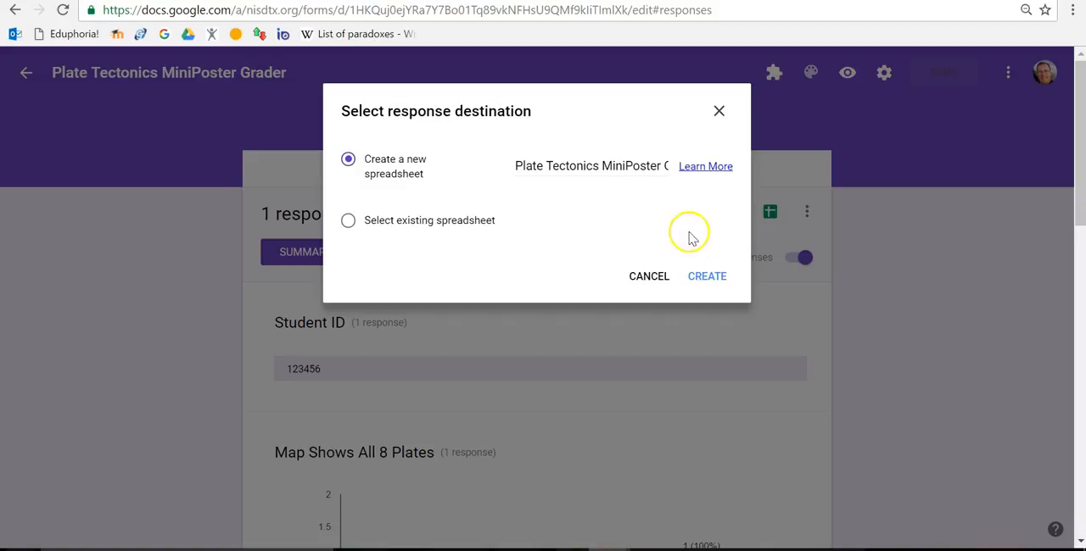
click(705, 276)
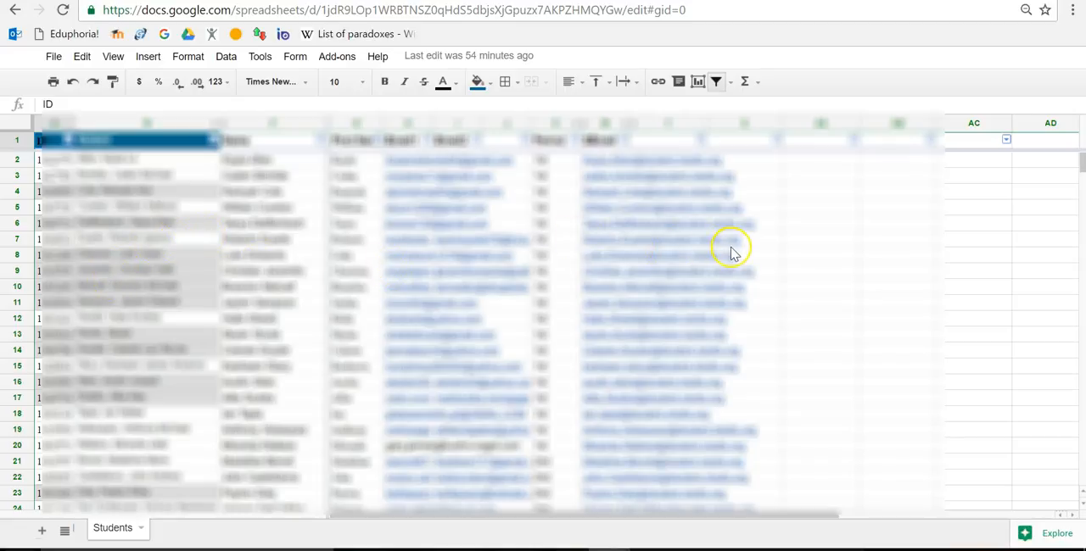
- In the form response spreadsheet, add a new sheet and name it Contacts
click(675, 1)
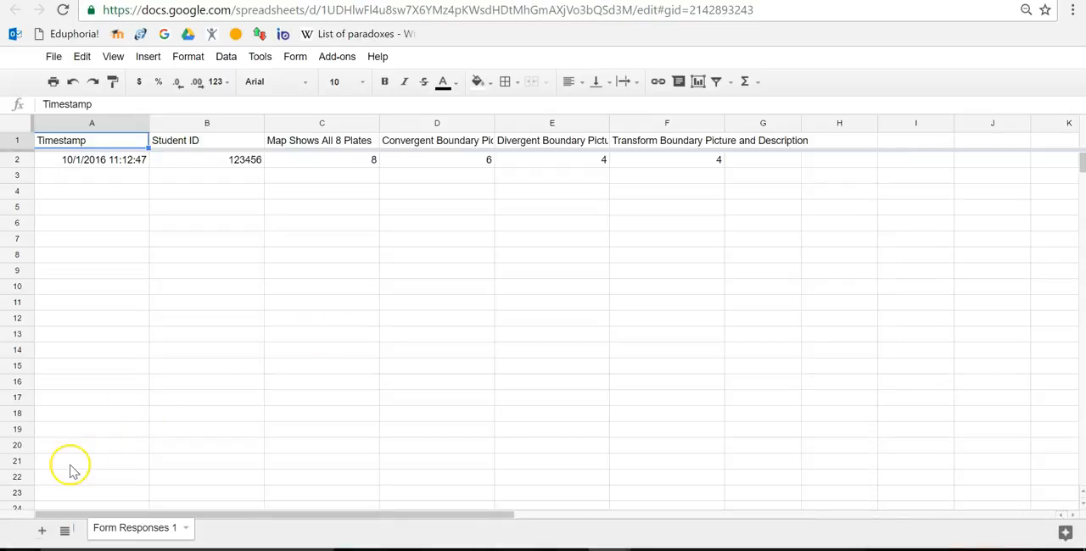
click(42, 532)
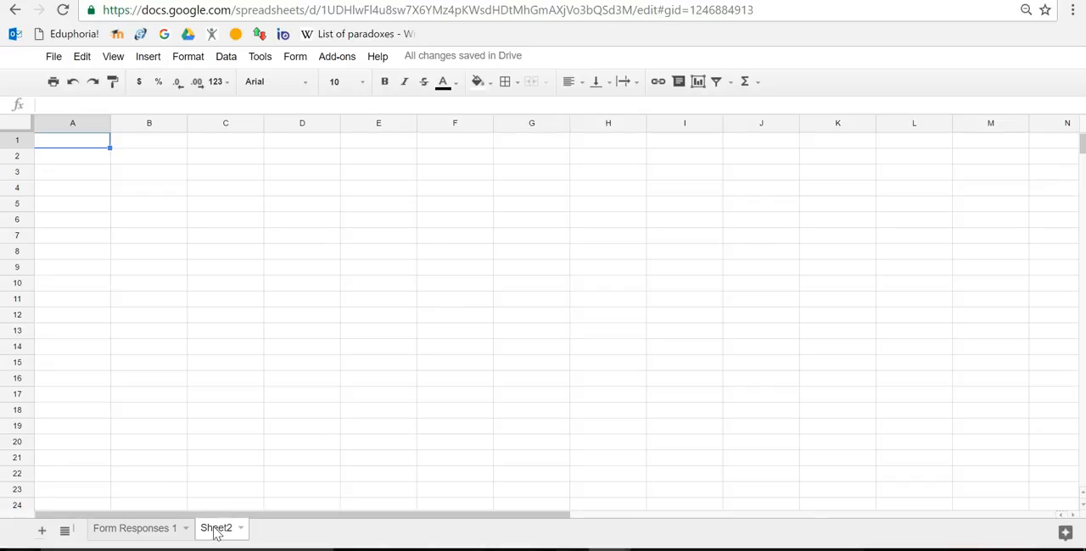
double_click(218, 532)
text(Contacts)
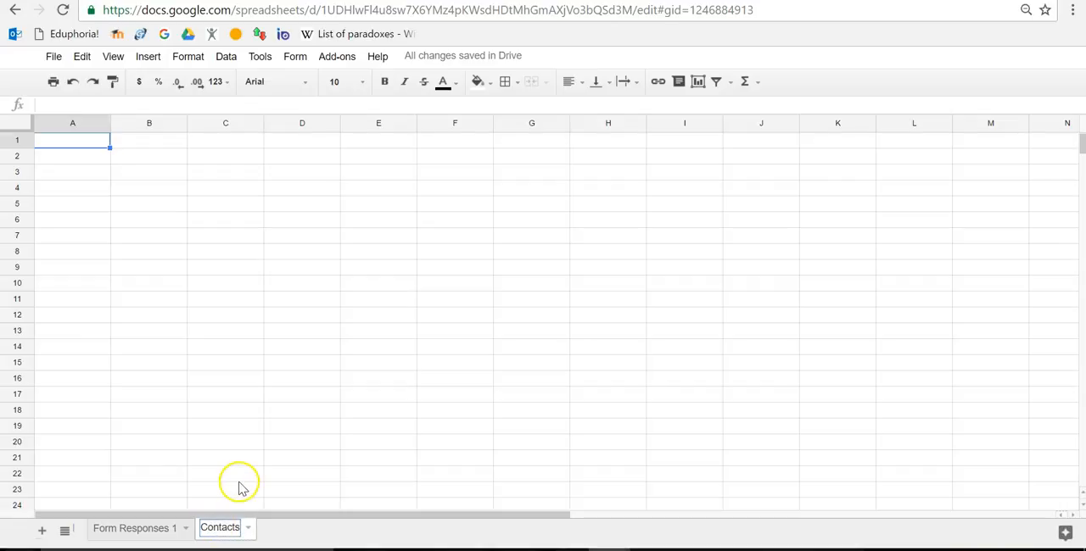
click(239, 481)
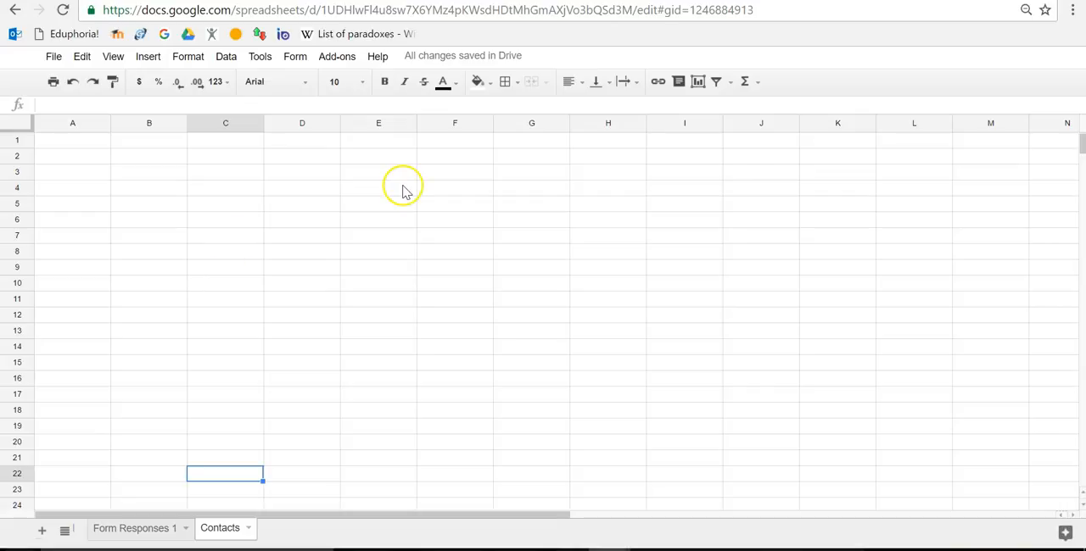
- Switch to the spreadsheet containing the Students sheet and copy its spreadsheet ID from the web address
click(697, 0)
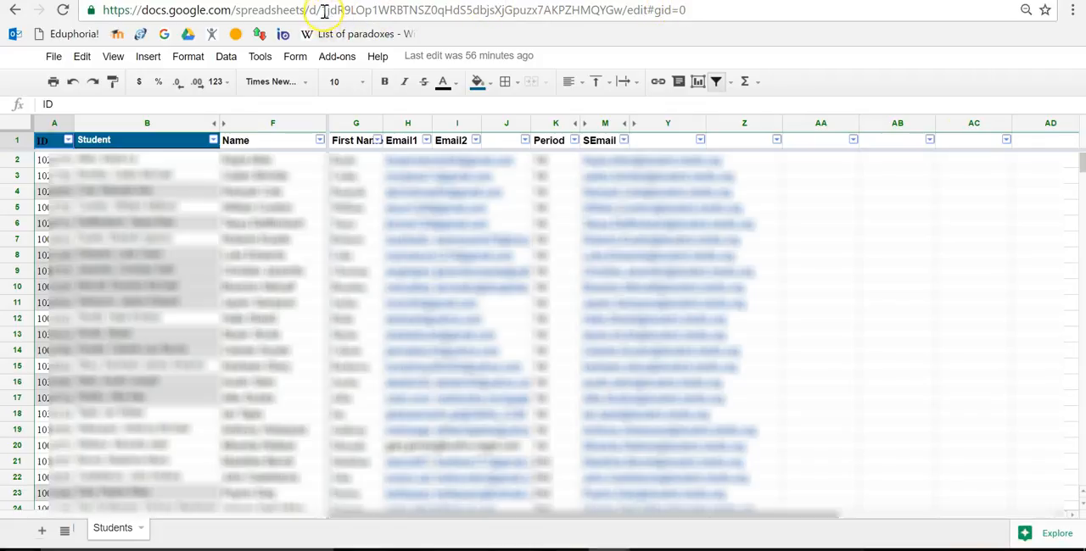
drag(322, 10, 626, 34)
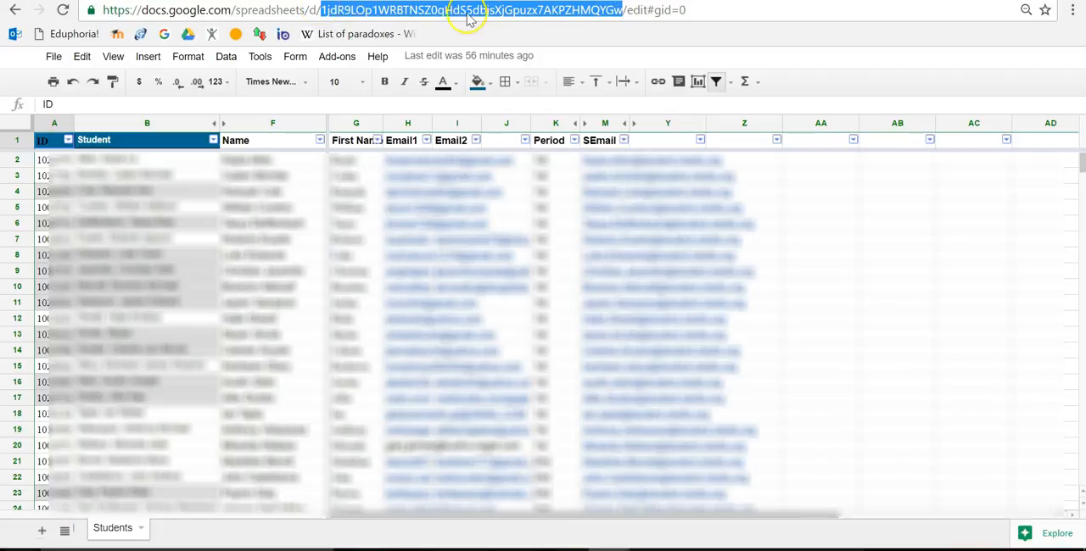
right_click(435, 17)
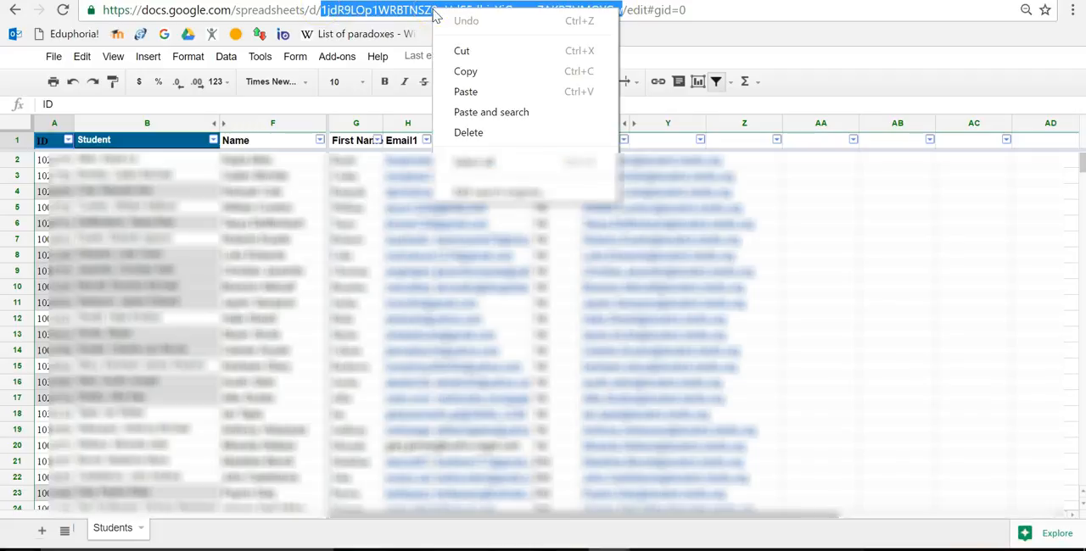
click(464, 71)
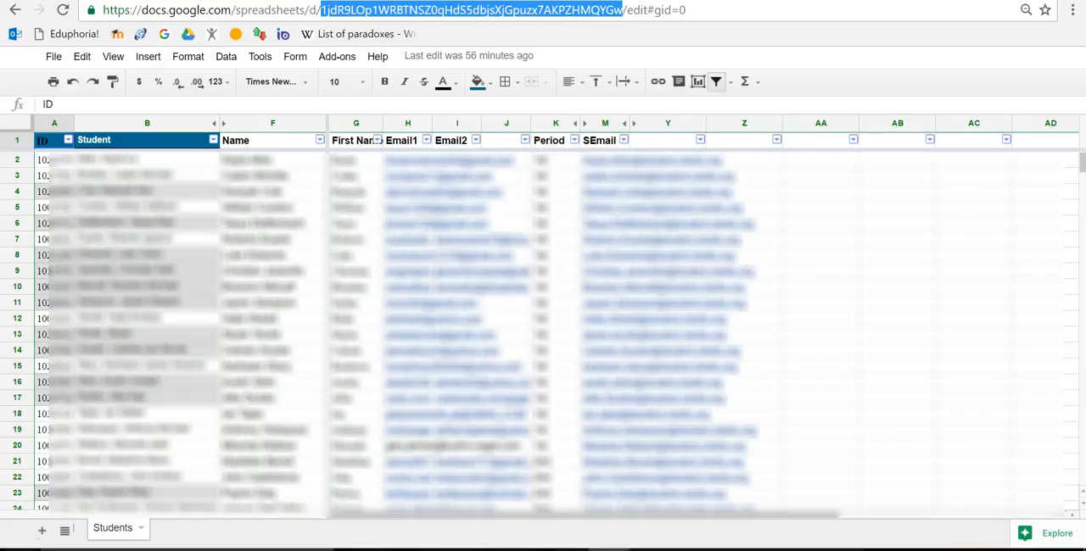
- Back in the response spreadsheet, start an IMPORTRANGE formula in cell A1 of Contacts with the copied spreadsheet ID in quotes as its first argument
click(635, 0)
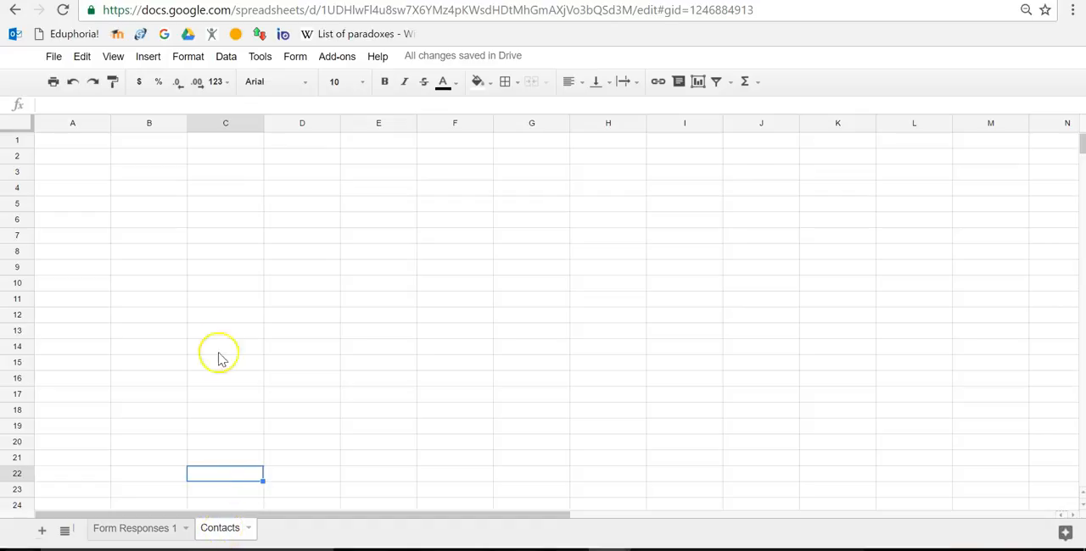
click(84, 149)
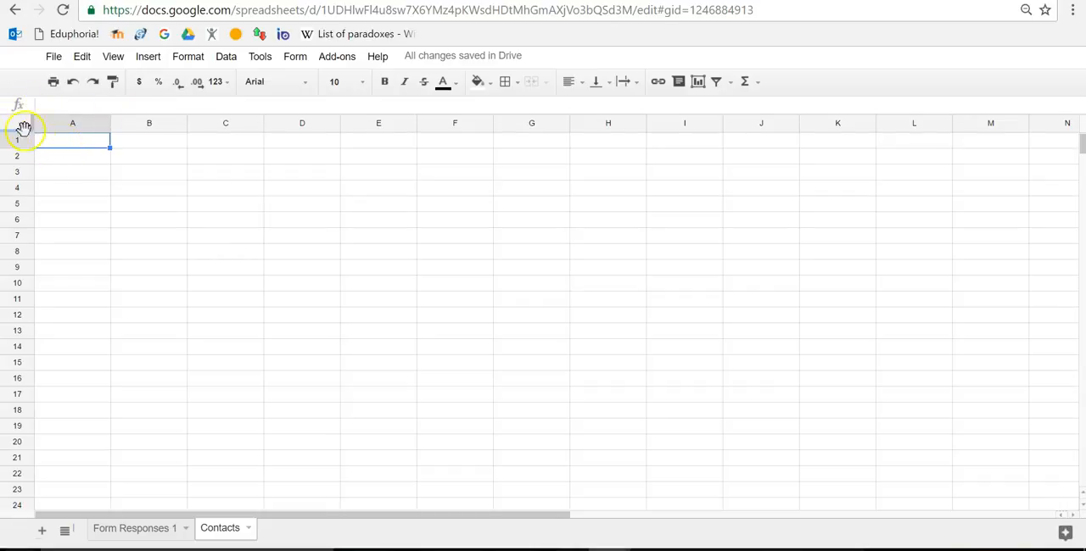
click(50, 104)
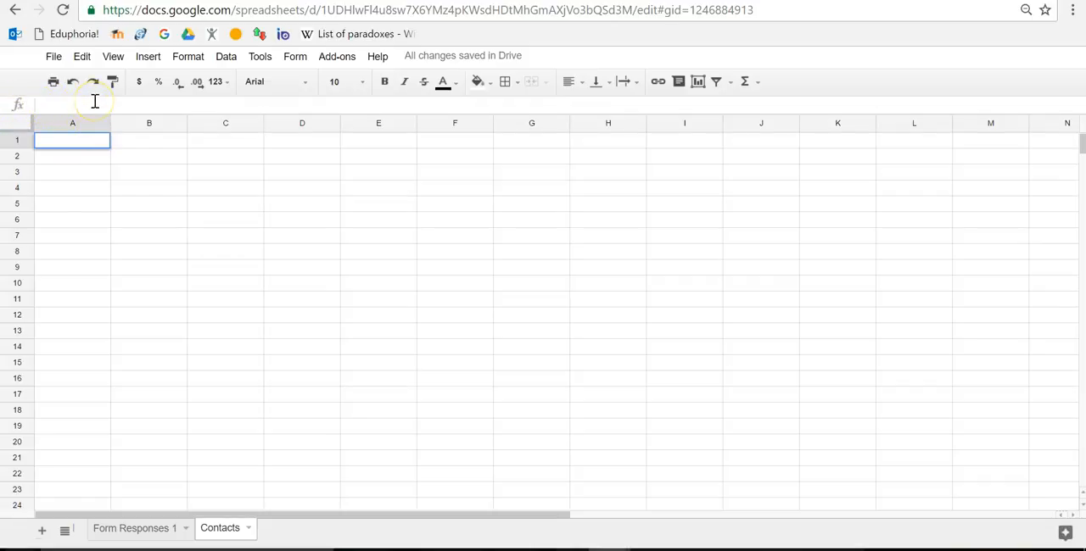
text(=)
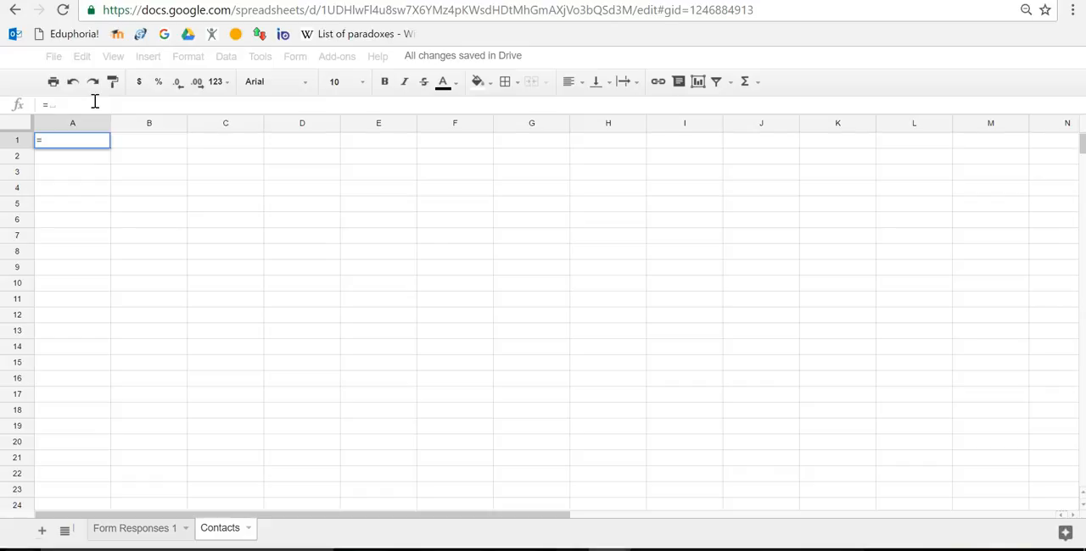
text(import)
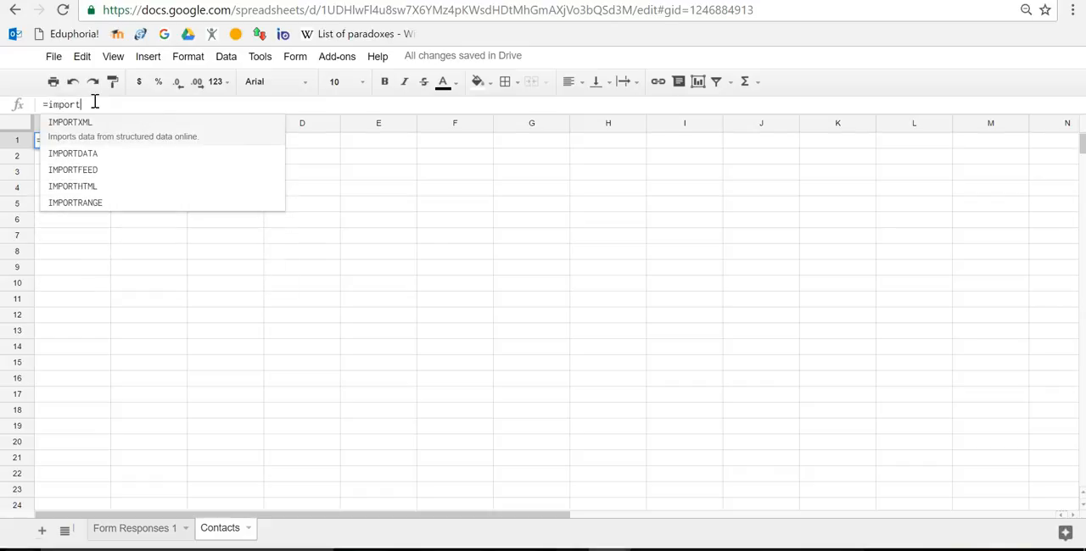
text(range)
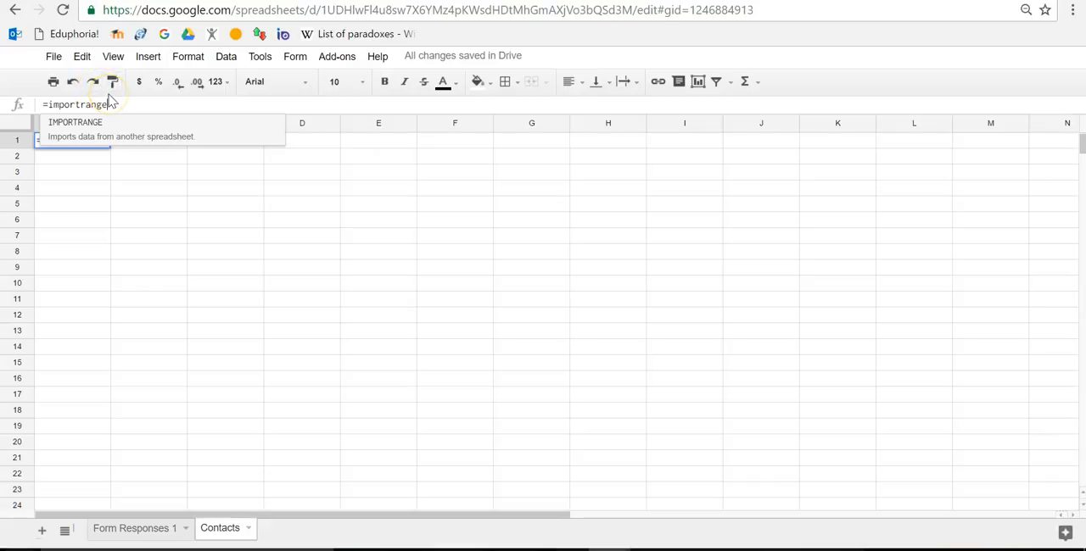
text(()
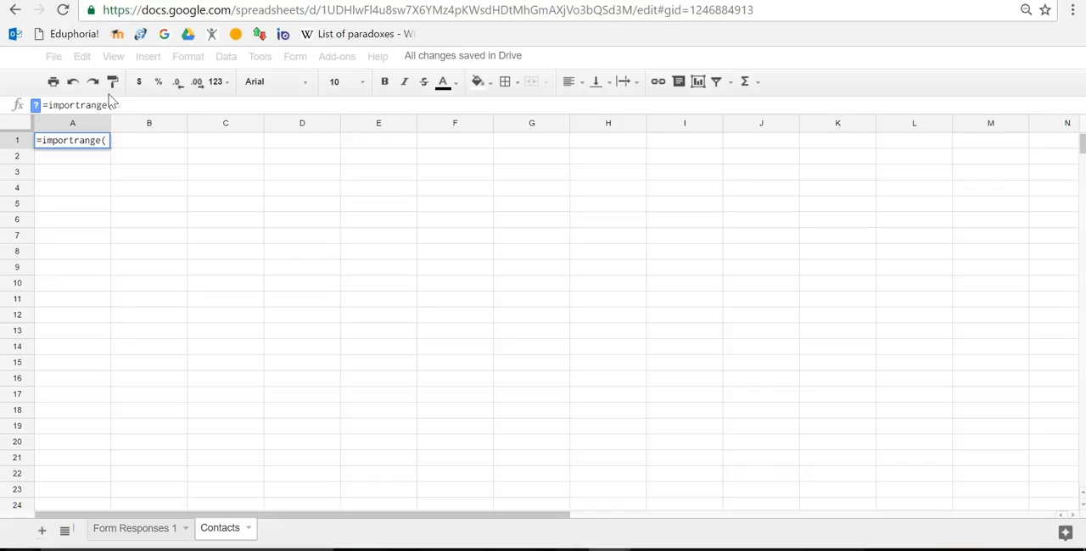
text(")
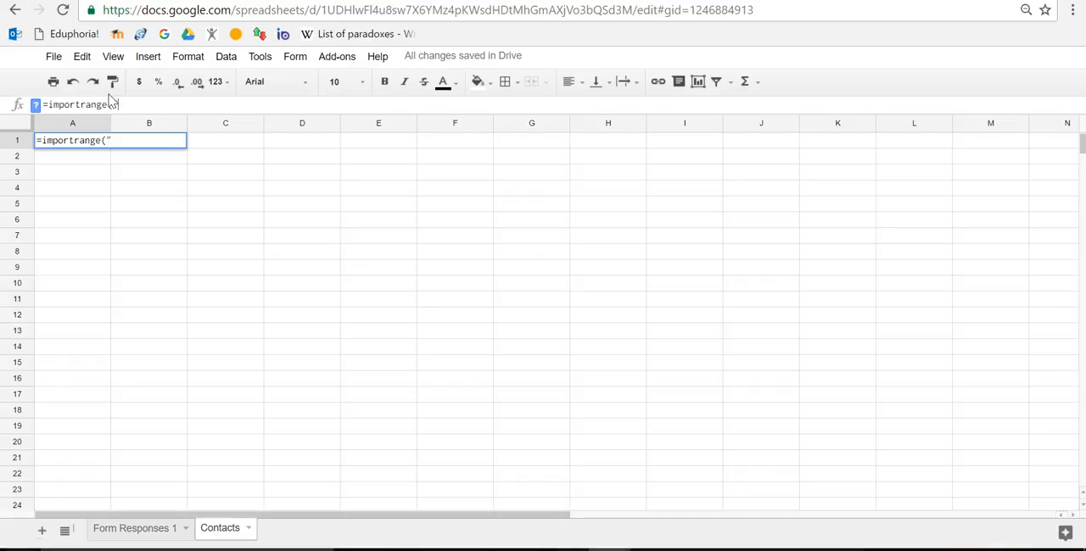
click(138, 108)
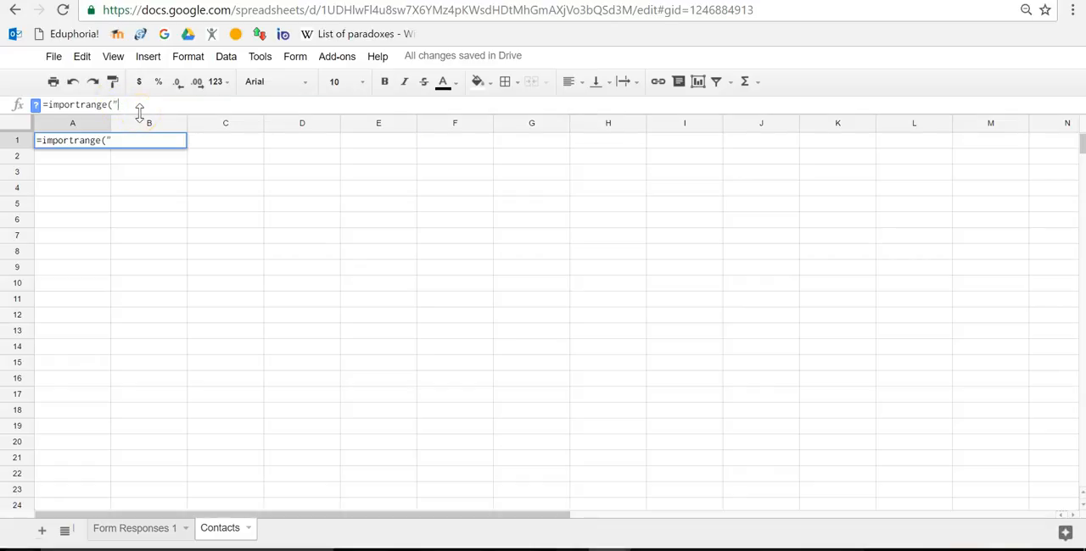
key(ctrl+v)
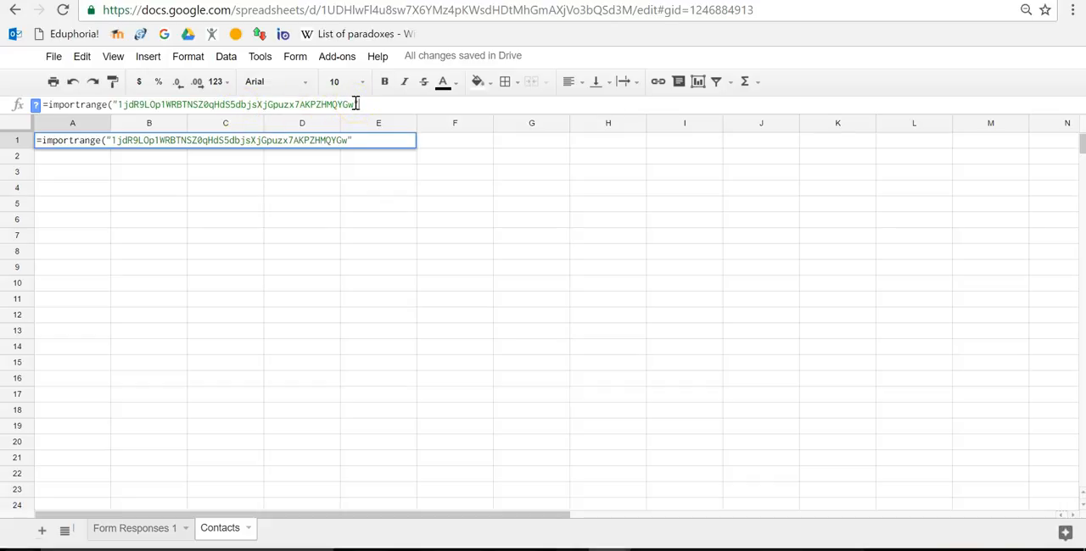
text(,)
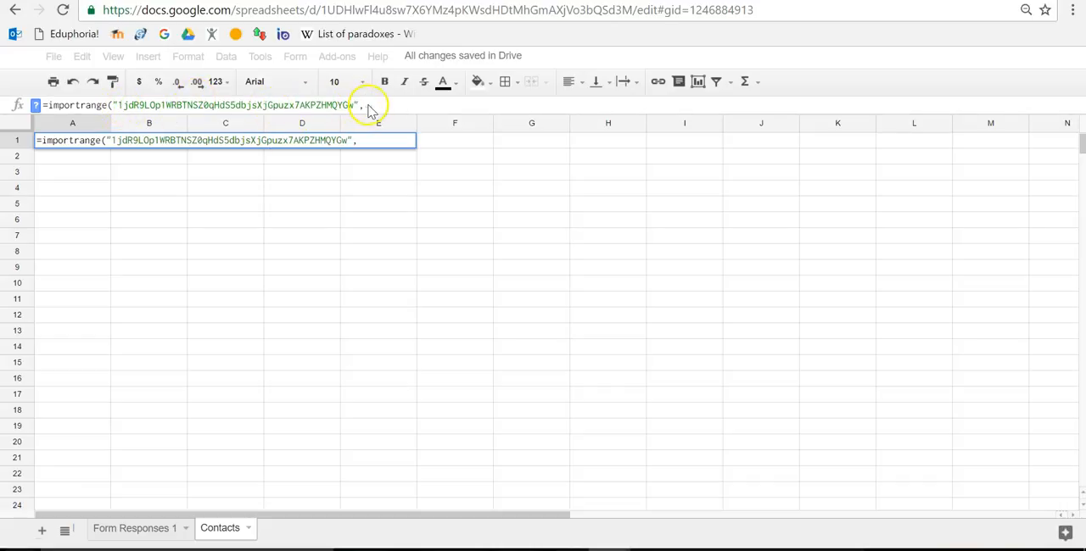
- Complete the IMPORTRANGE formula with the quoted range "Students!A:CC" as its second argument and enter it
text(")
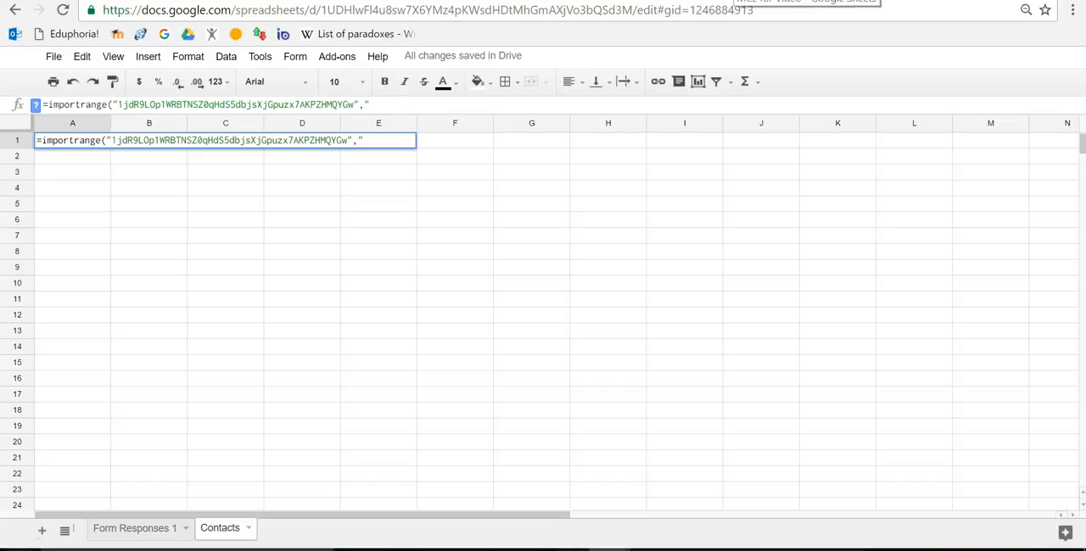
click(731, 0)
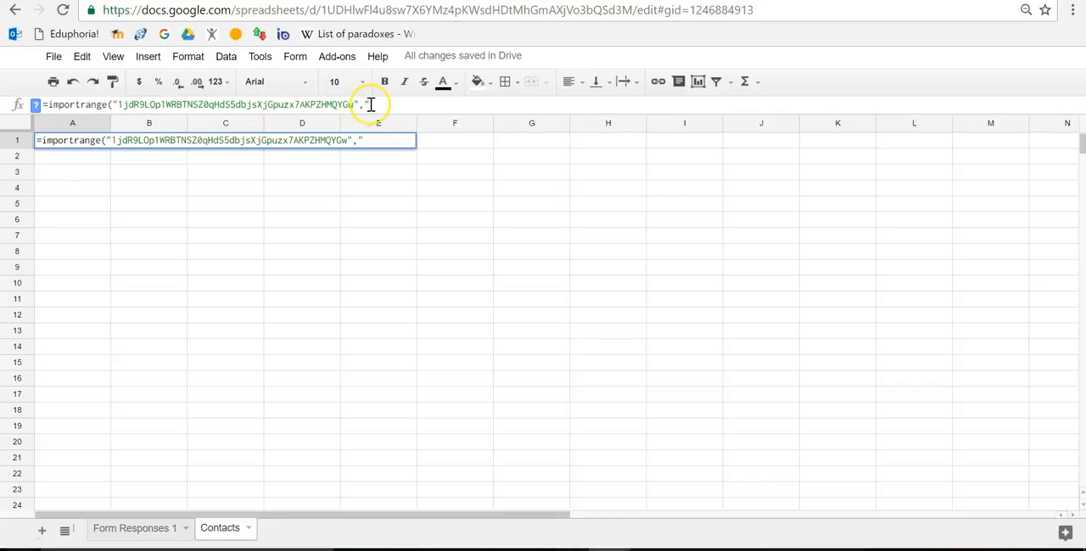
text(Students)
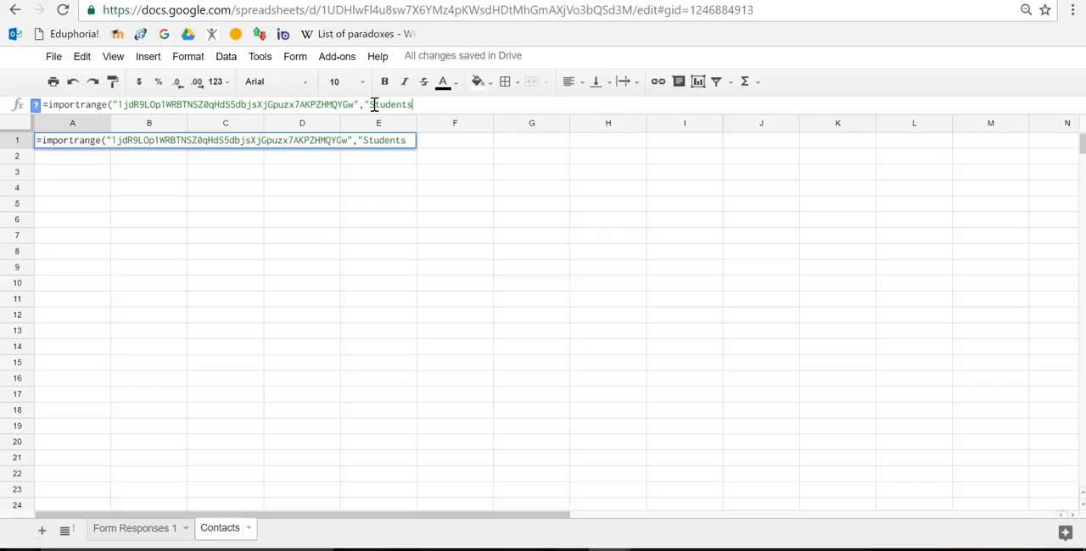
text(!)
text(A)
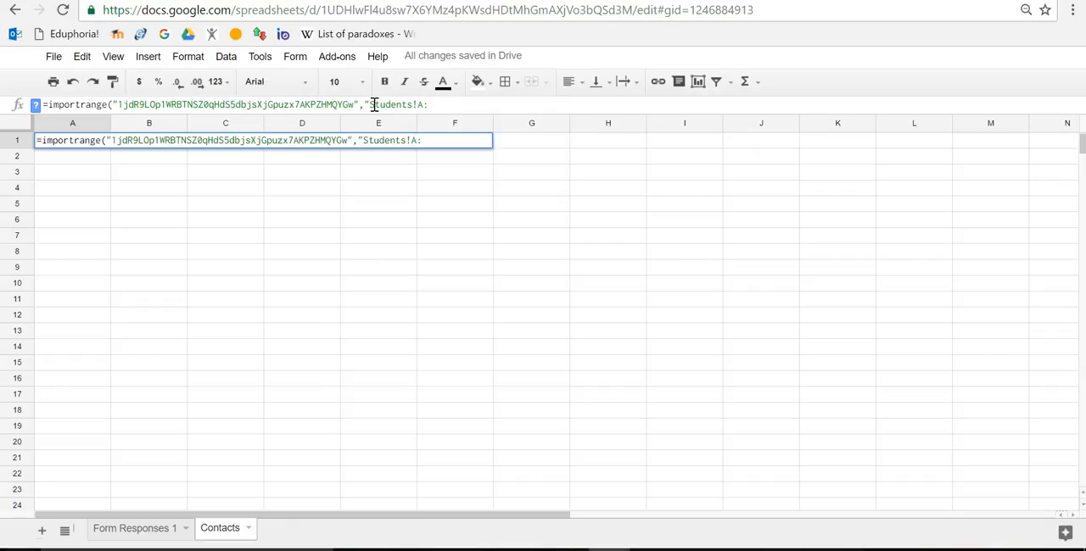
text(:CC)
text("))
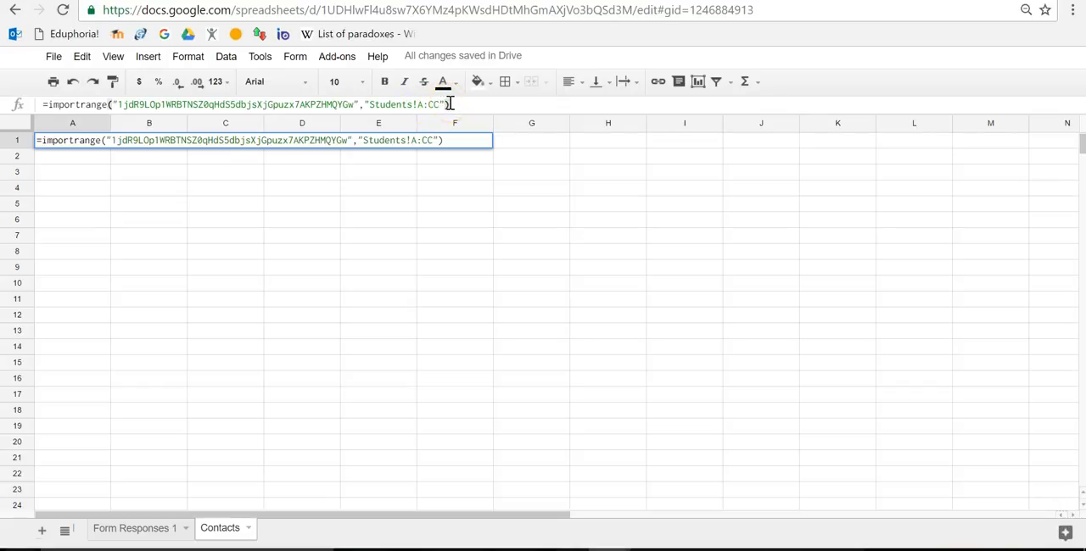
key(Return)
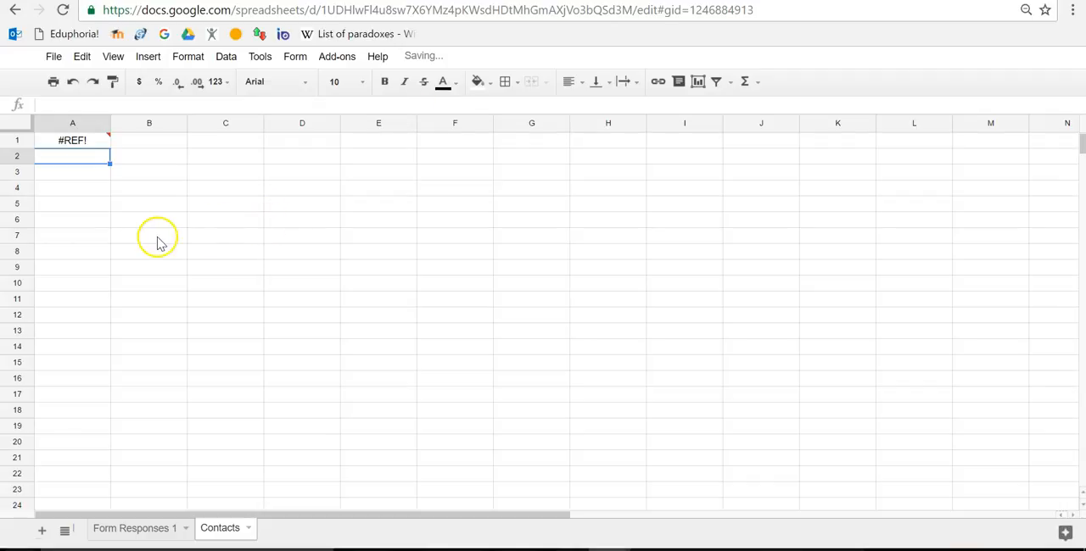
- Allow the IMPORTRANGE formula in cell A1 to access the source student spreadsheet
click(69, 144)
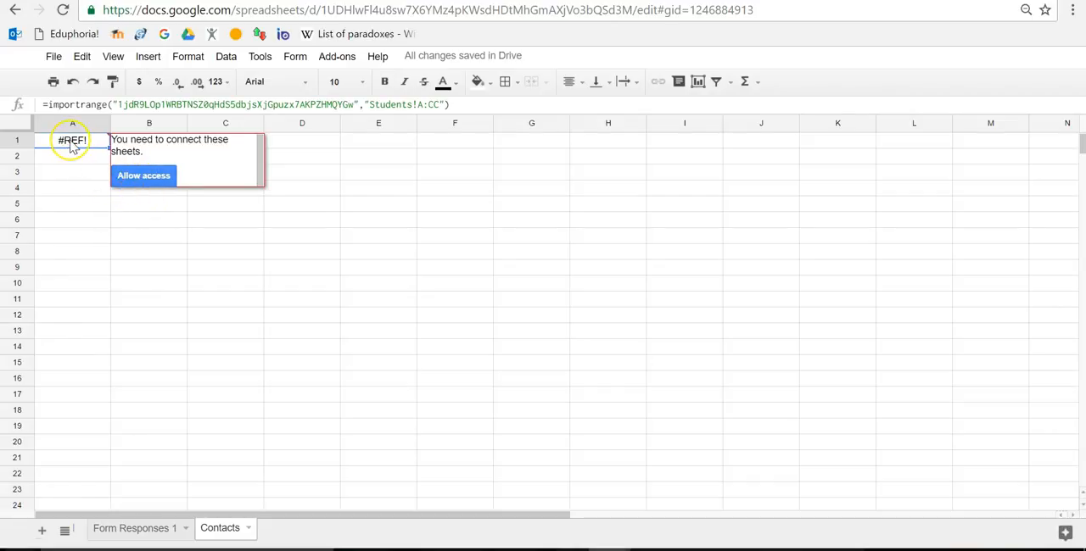
click(133, 177)
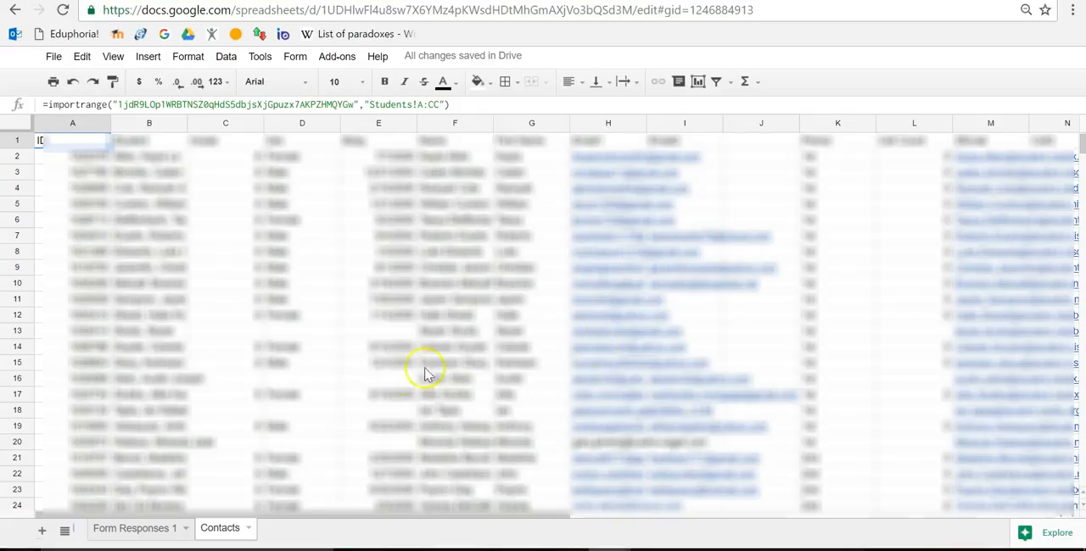
- Compare the columns of the Form Responses 1 sheet with the imported data in Contacts, ending on the Contacts sheet
click(118, 529)
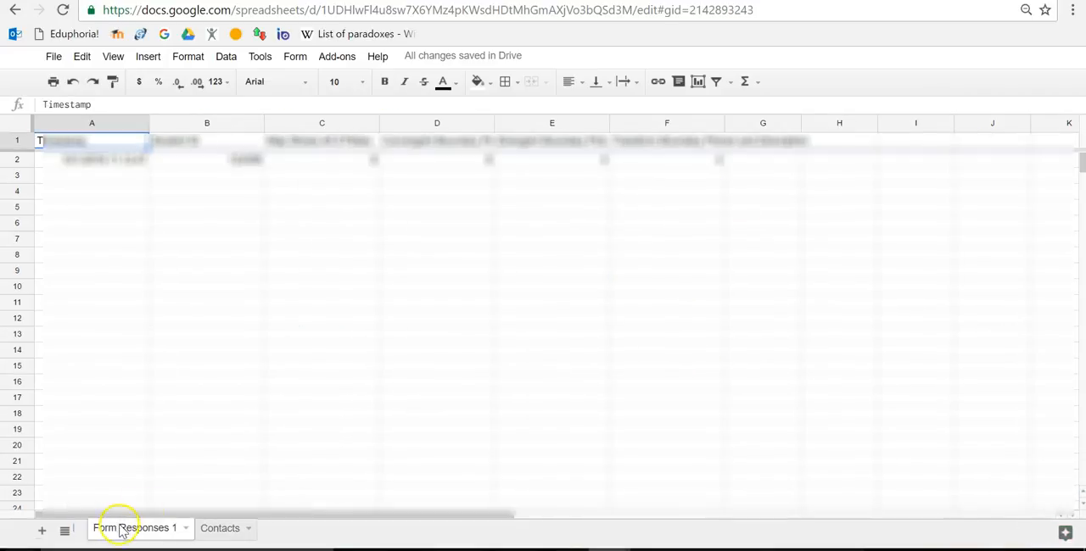
click(206, 530)
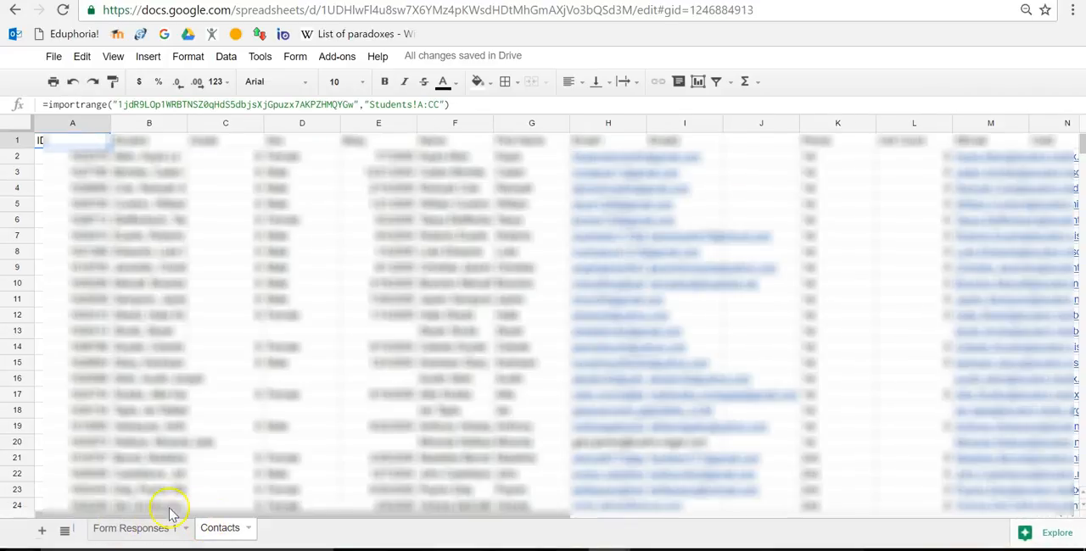
click(136, 533)
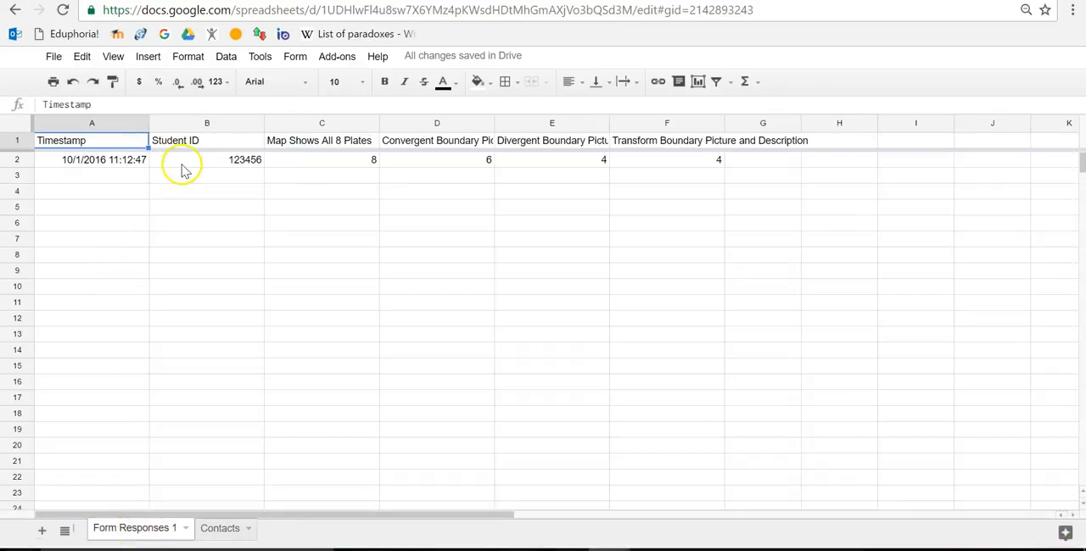
click(216, 528)
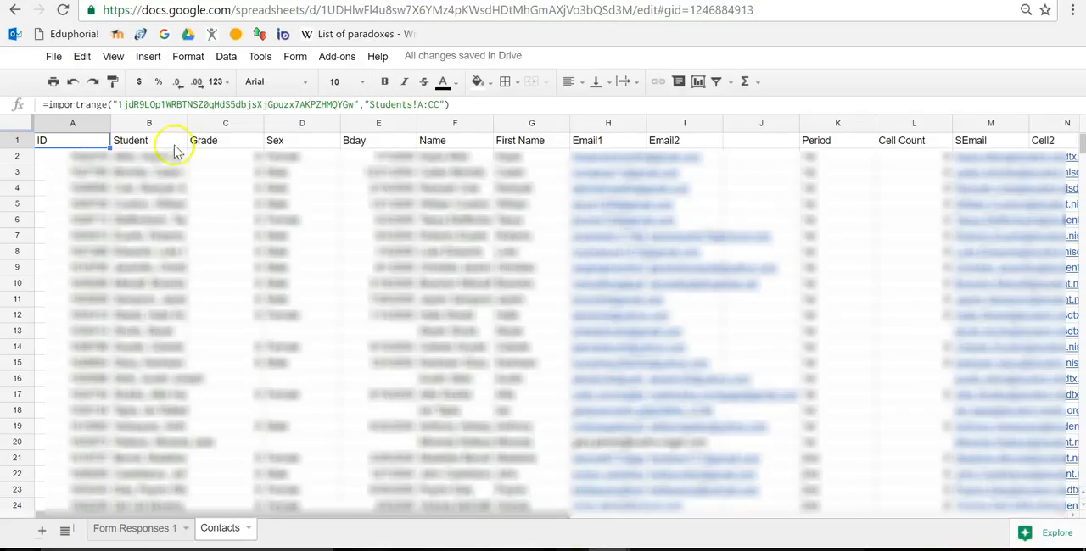